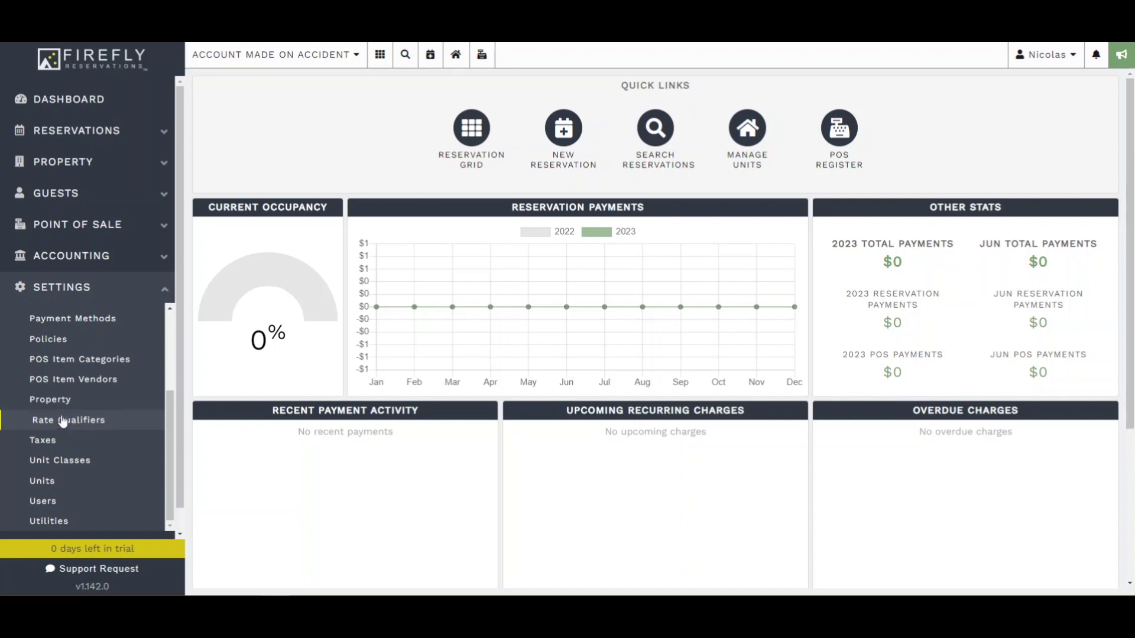
Create and save a rate qualifier named Good Sam Rate, described as "Good Same Member special rate", shown on the reservation portal.
left_click(63, 420)
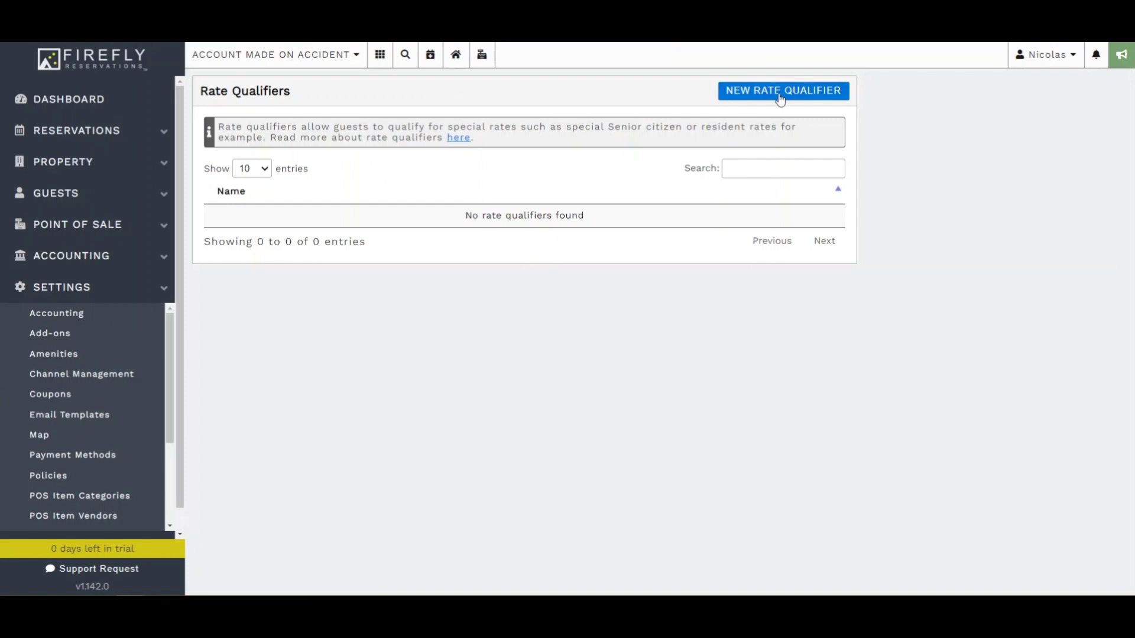
left_click(780, 96)
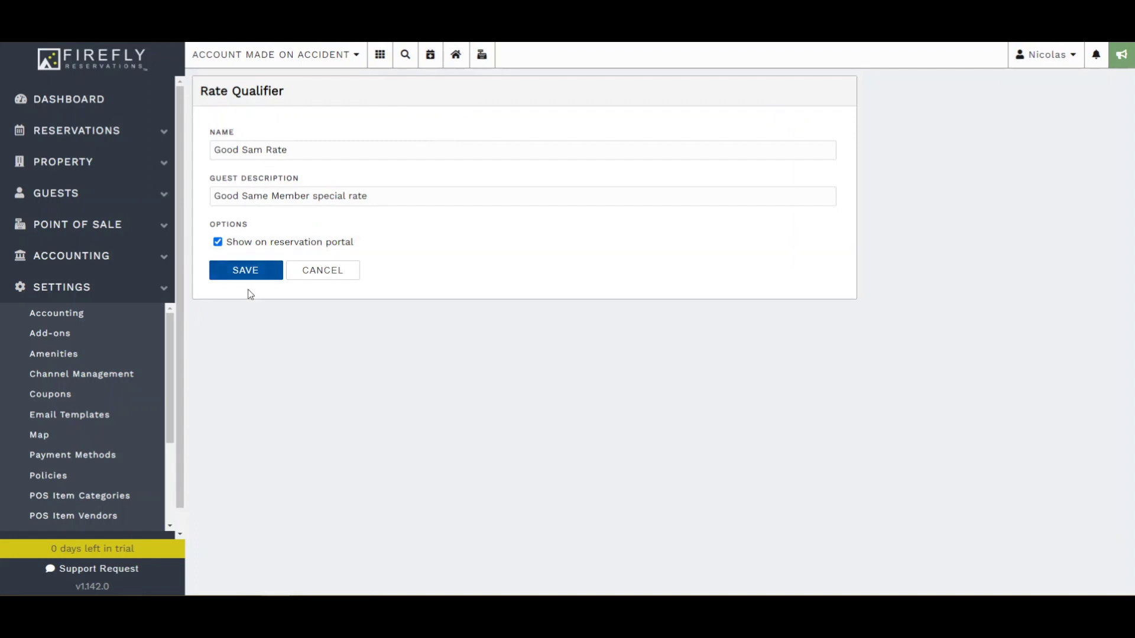
left_click(246, 272)
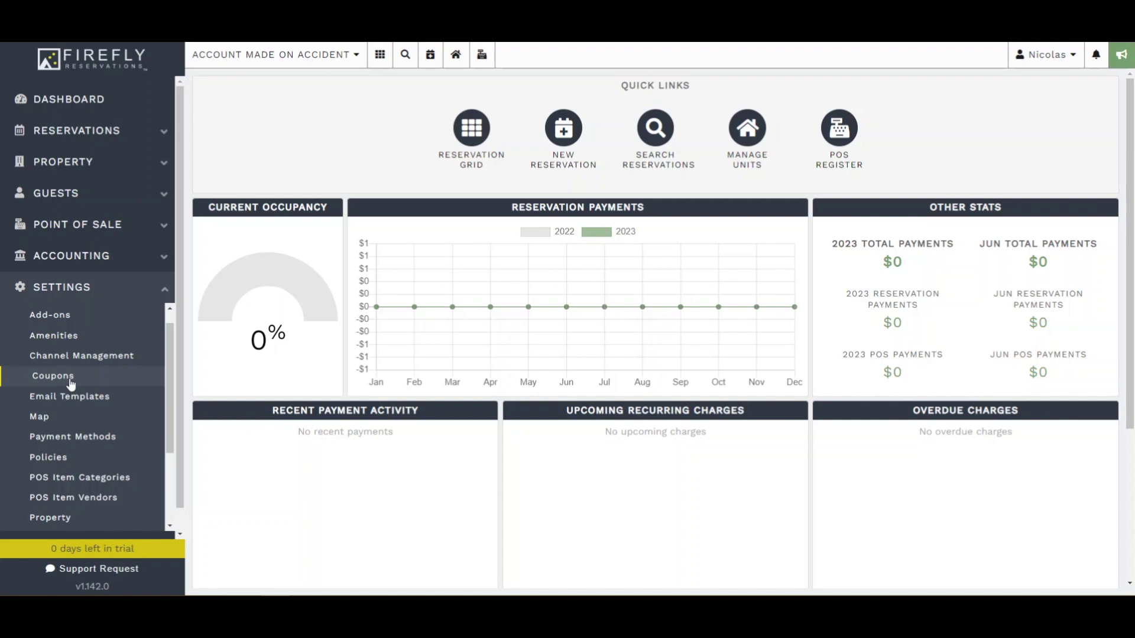
Start a new coupon described as Military Discount with the code Military, a discount amount of 15 and the % discount type.
left_click(70, 381)
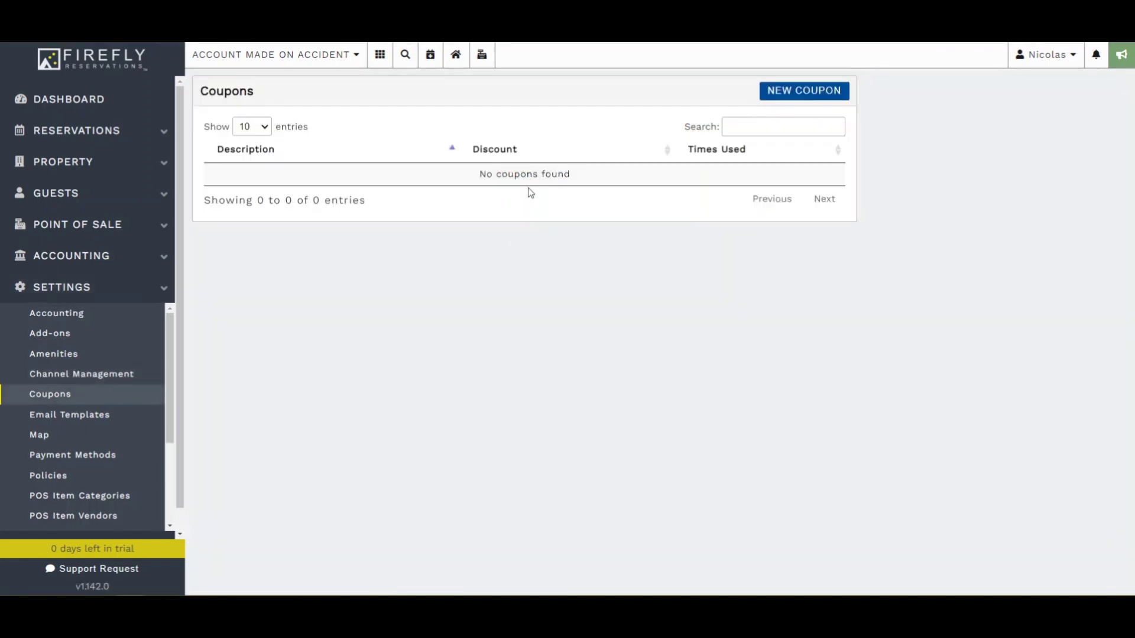
left_click(774, 88)
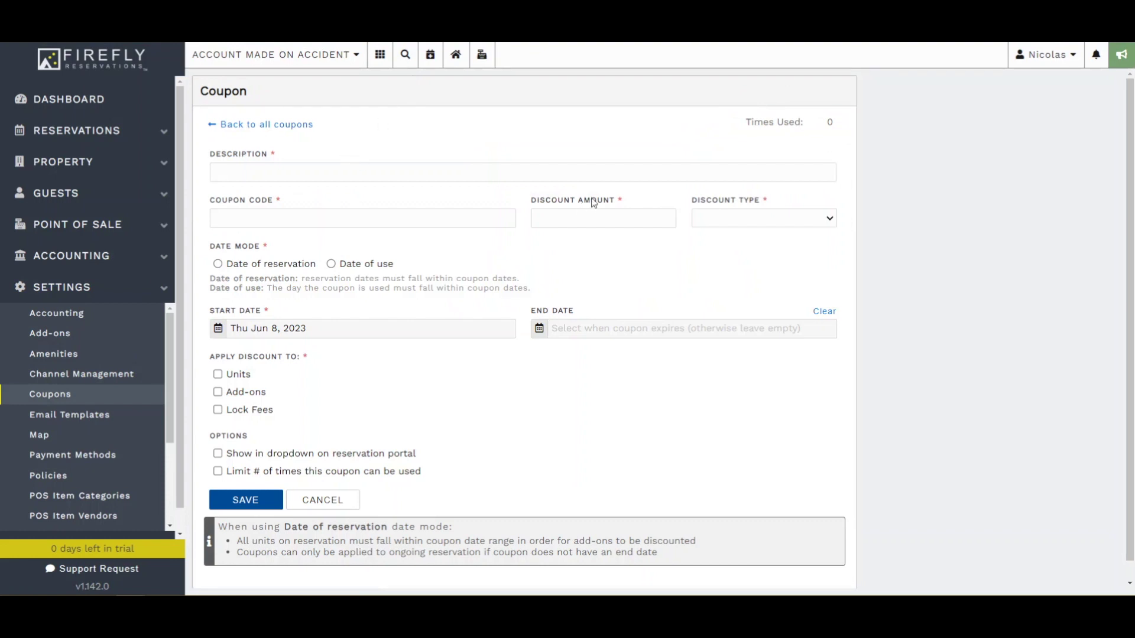
left_click(722, 223)
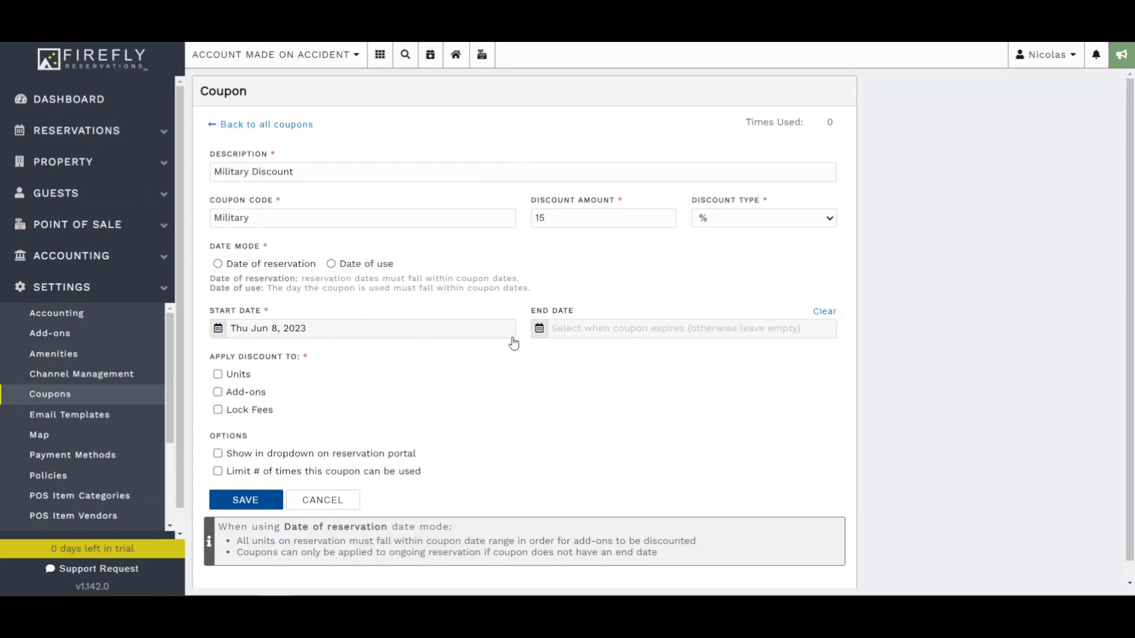
Set the coupon's date mode to Date of reservation and apply the discount to Units.
left_click(218, 263)
scroll(218, 264, "down", 1)
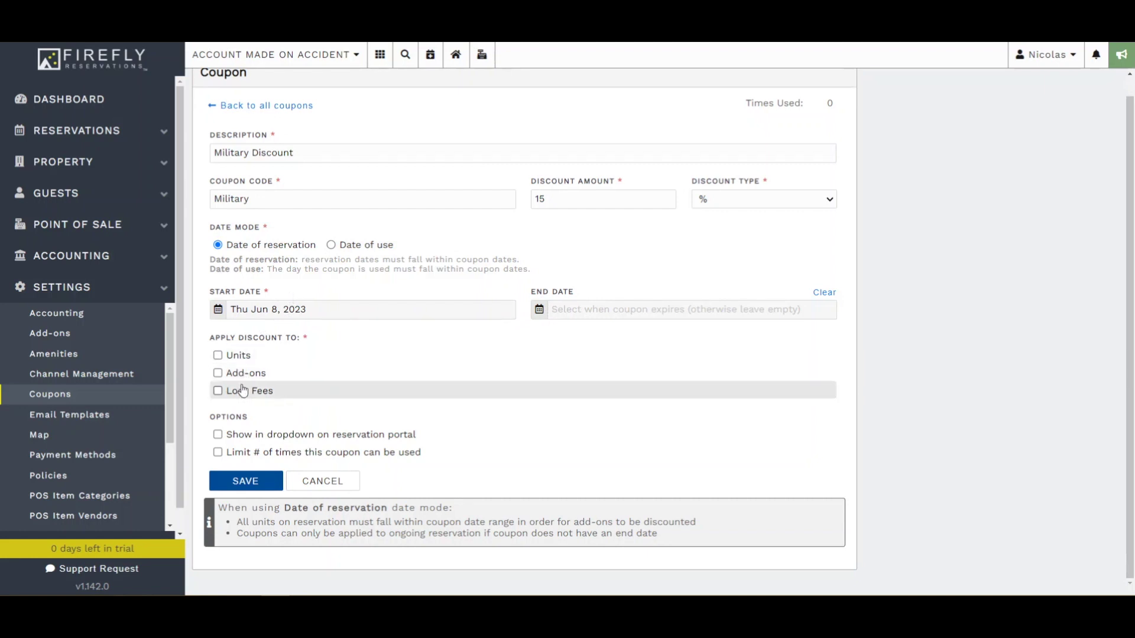
left_click(237, 358)
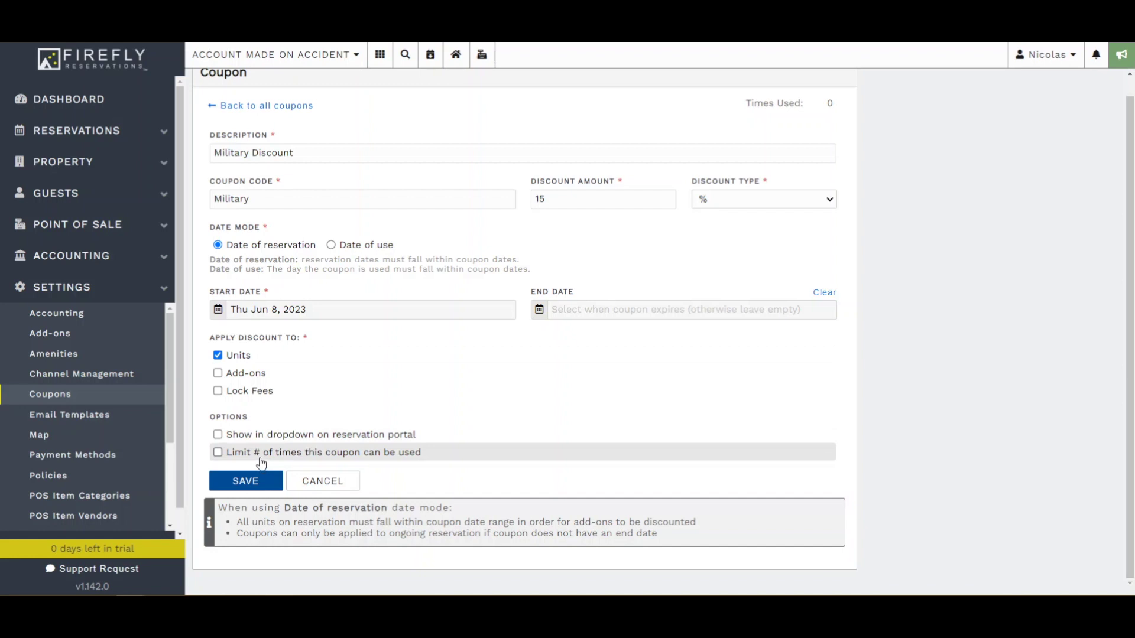
left_click(247, 459)
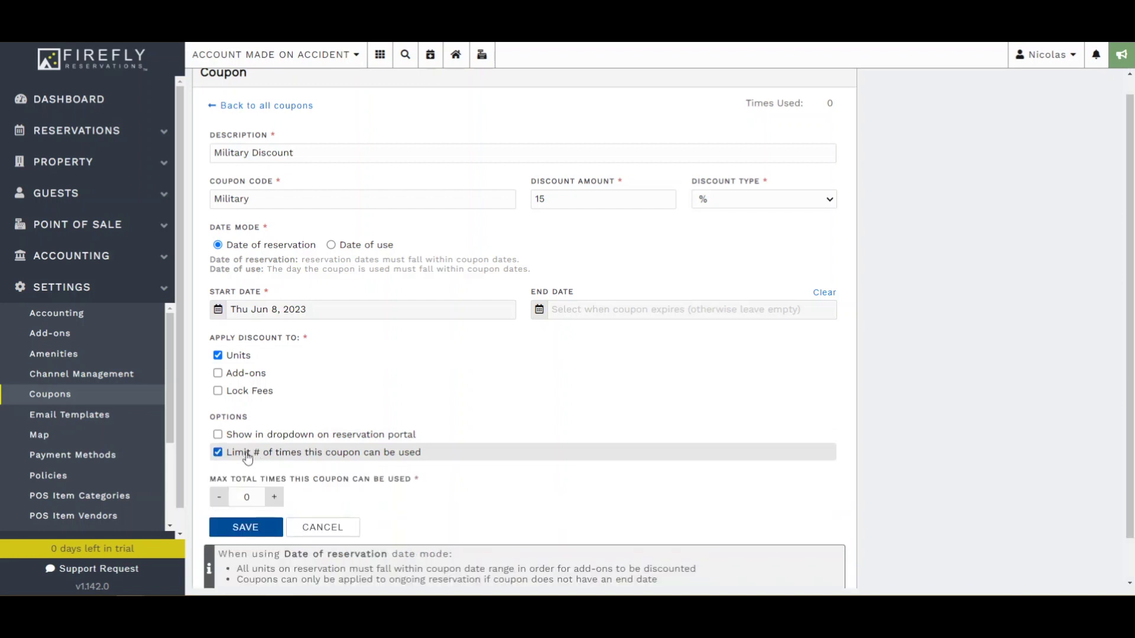
scroll(247, 464, "down", 1)
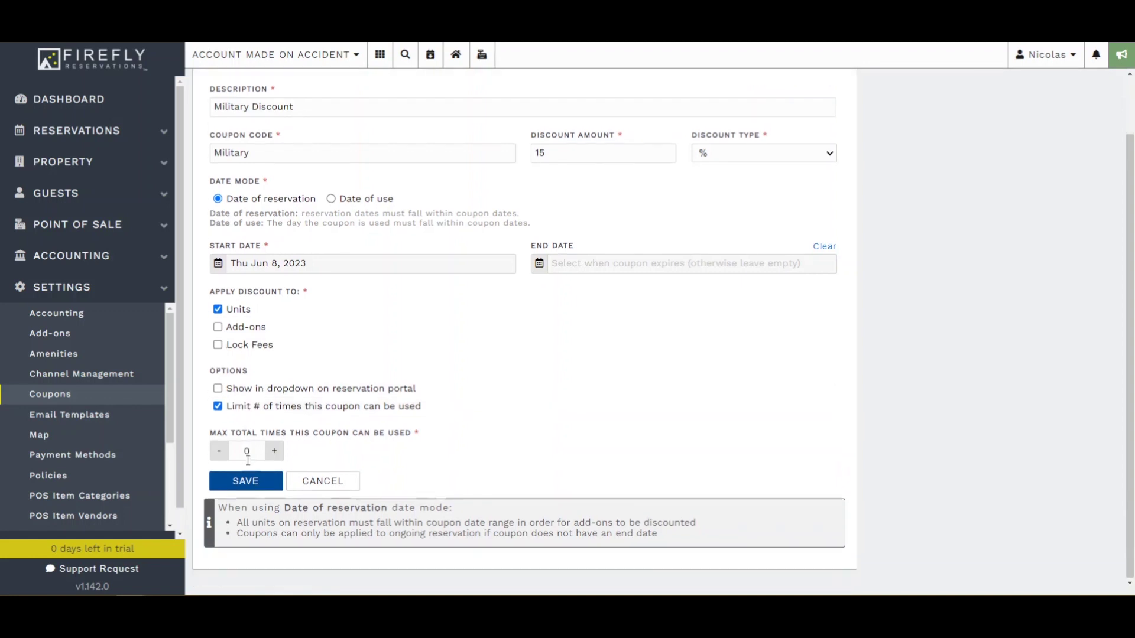
left_click(232, 406)
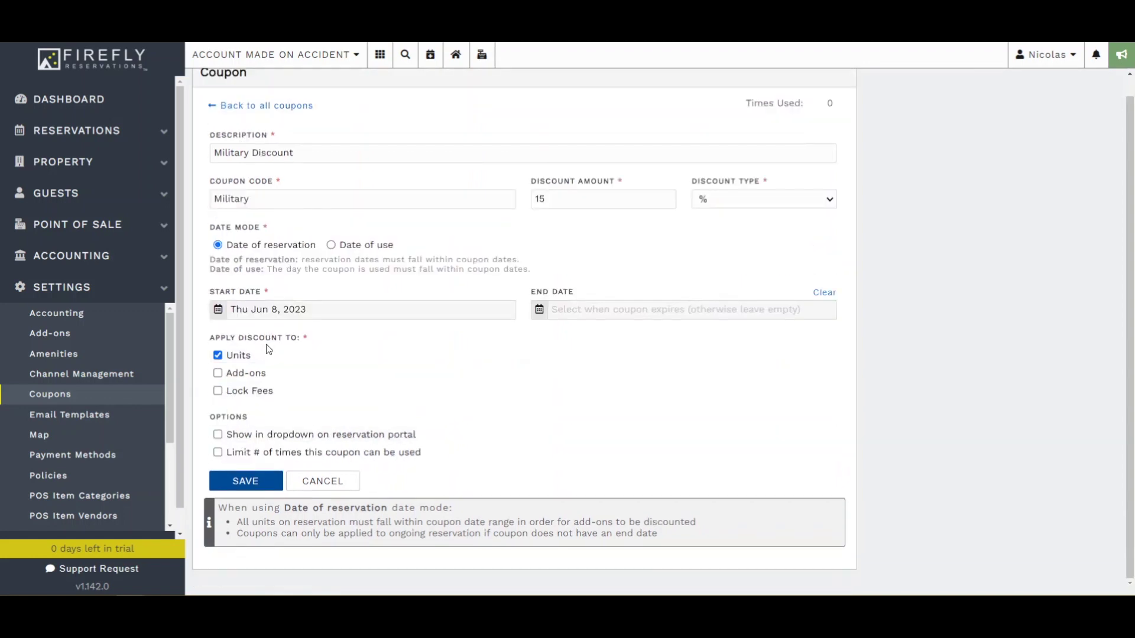
Save the Military Discount coupon.
left_click(231, 485)
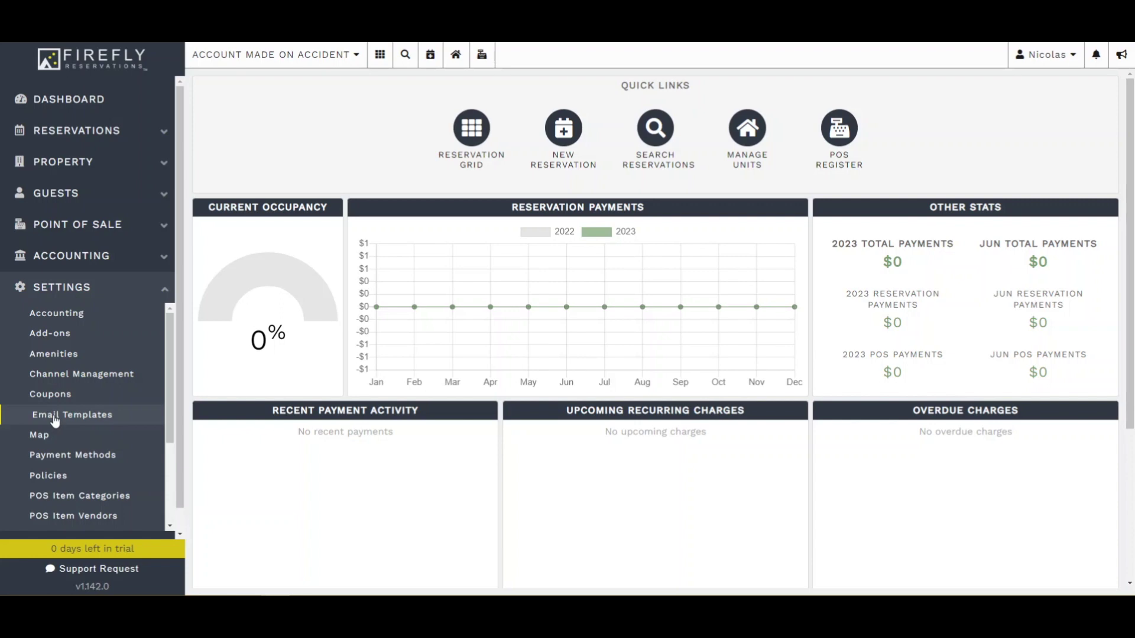
Open the New Reservation email template from the email template settings.
left_click(55, 417)
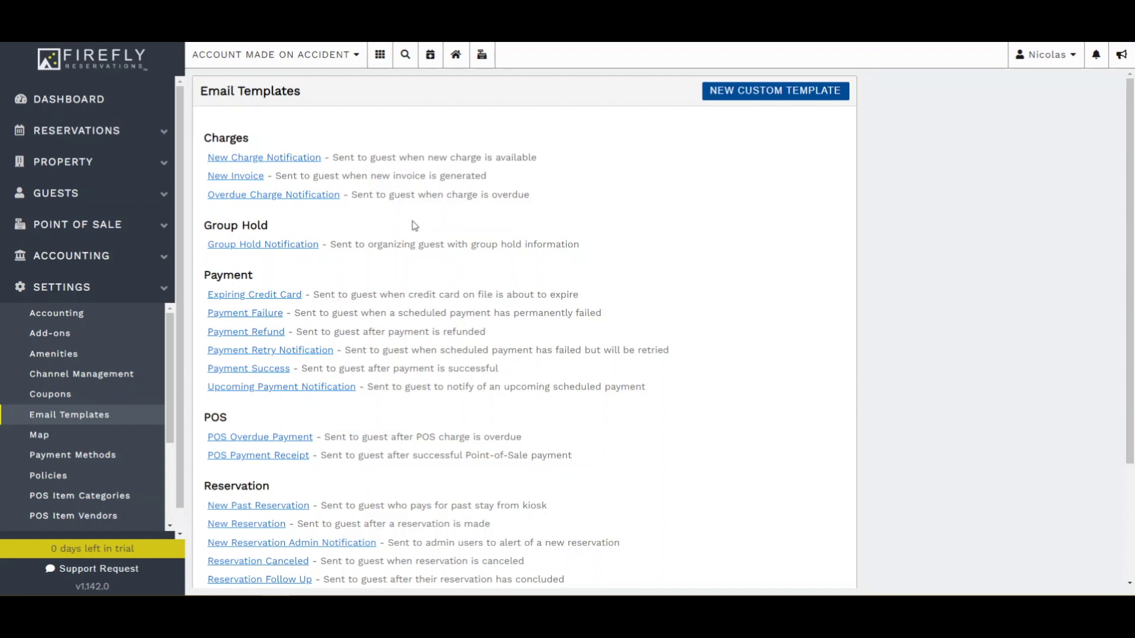
scroll(426, 247, "down", 1)
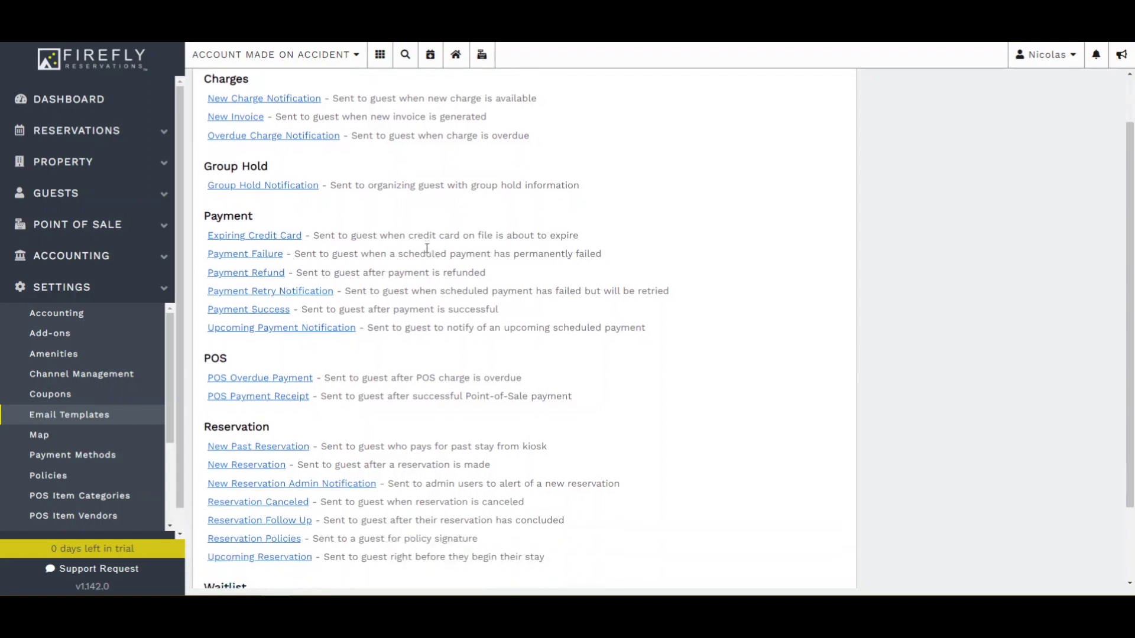
left_click(260, 466)
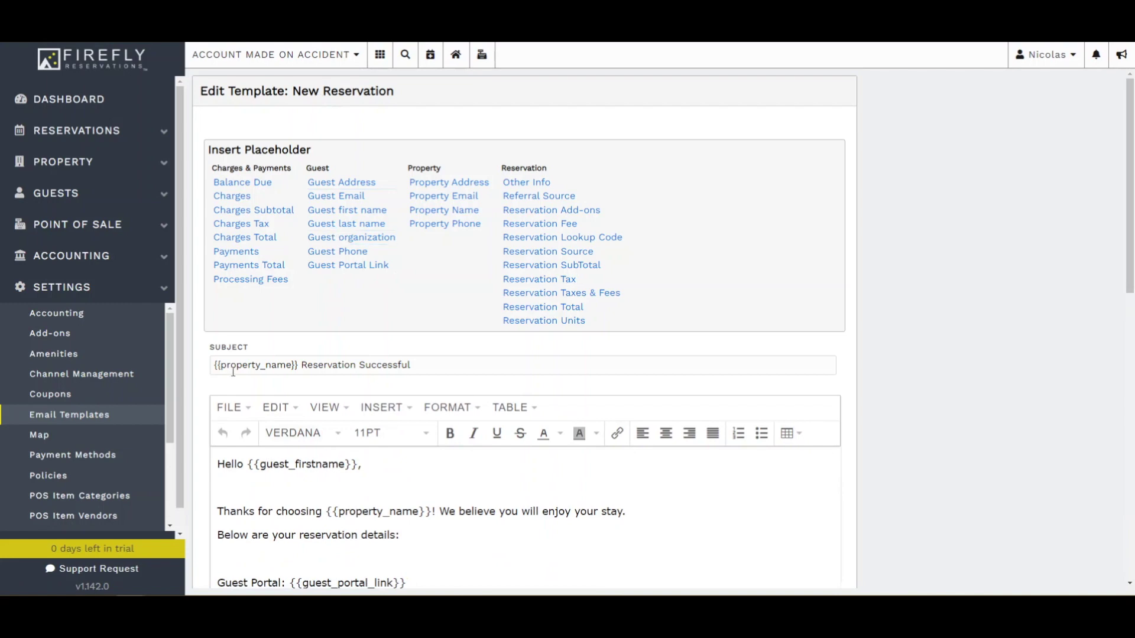
Review the New Reservation template's placeholders, subject and full message body, and save the template.
scroll(255, 345, "down", 1)
scroll(444, 340, "down", 3)
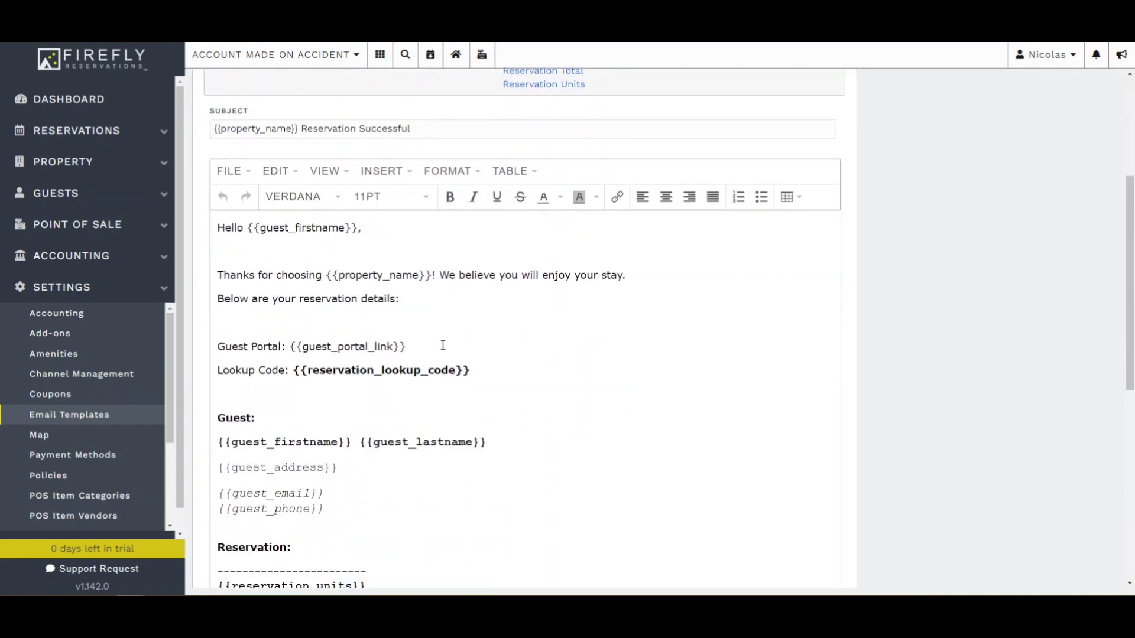
scroll(441, 348, "up", 2)
scroll(451, 333, "up", 1)
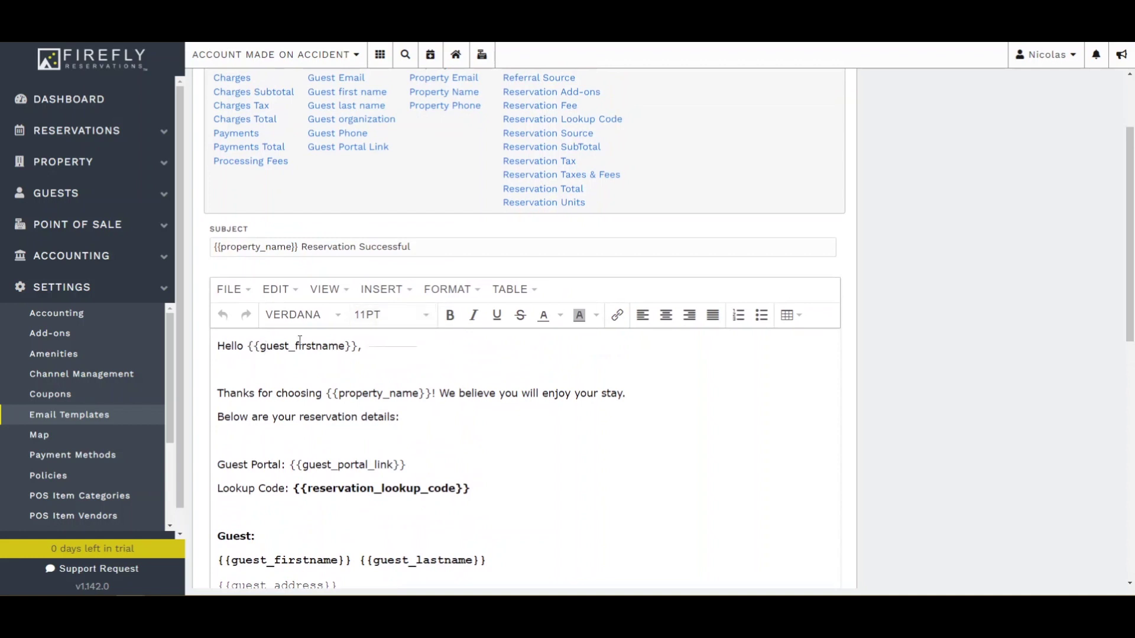
scroll(337, 353, "up", 2)
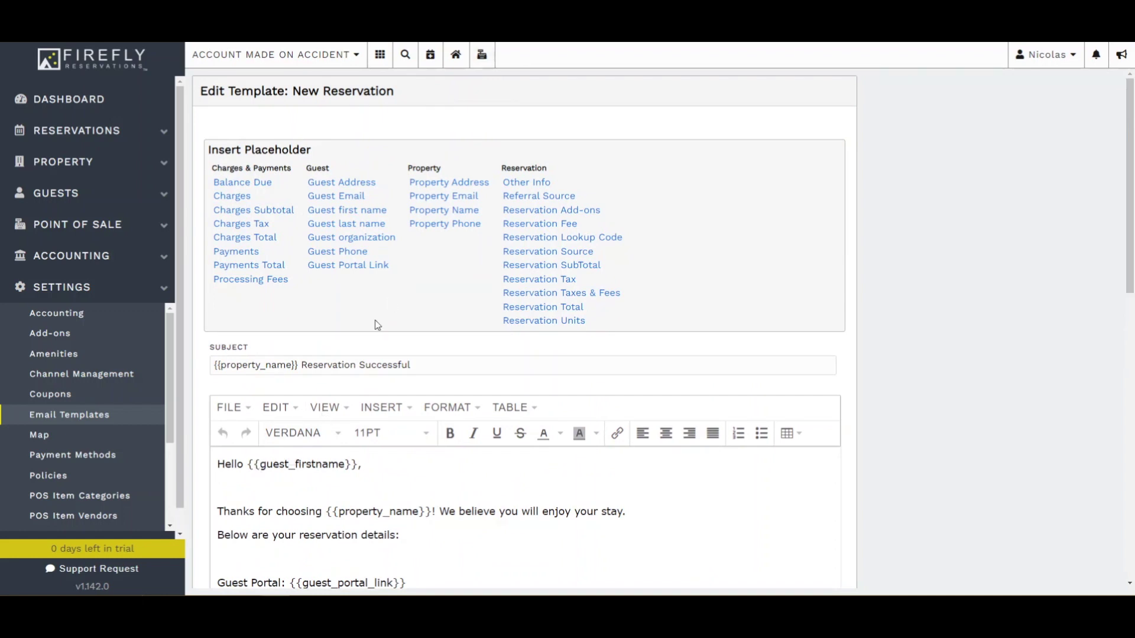
scroll(377, 325, "down", 2)
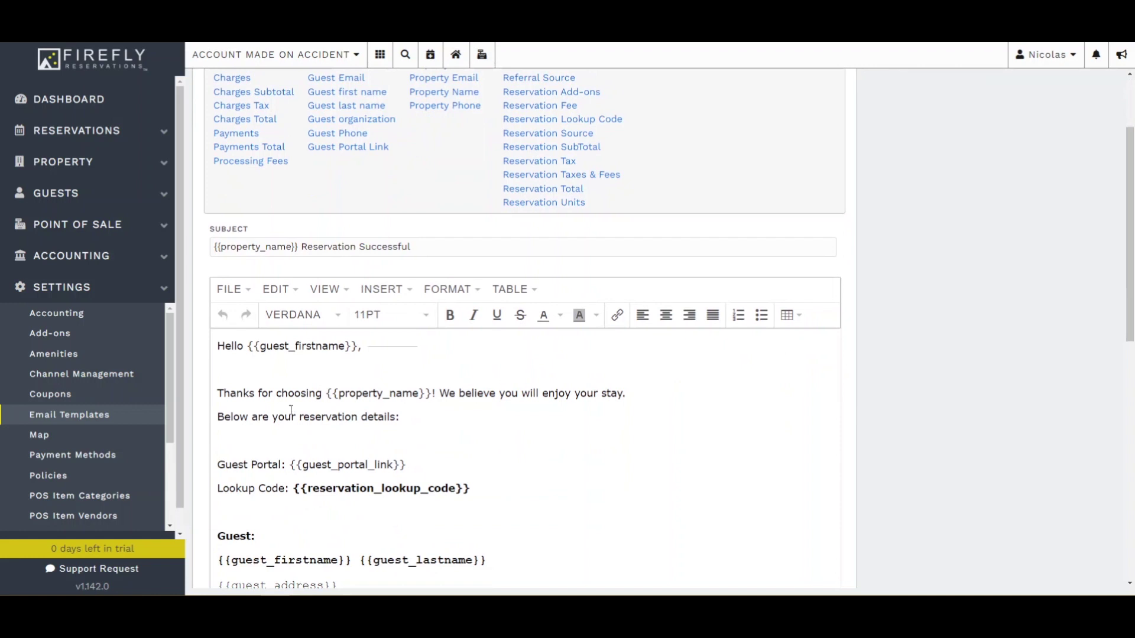
left_click(282, 432)
scroll(296, 331, "up", 1)
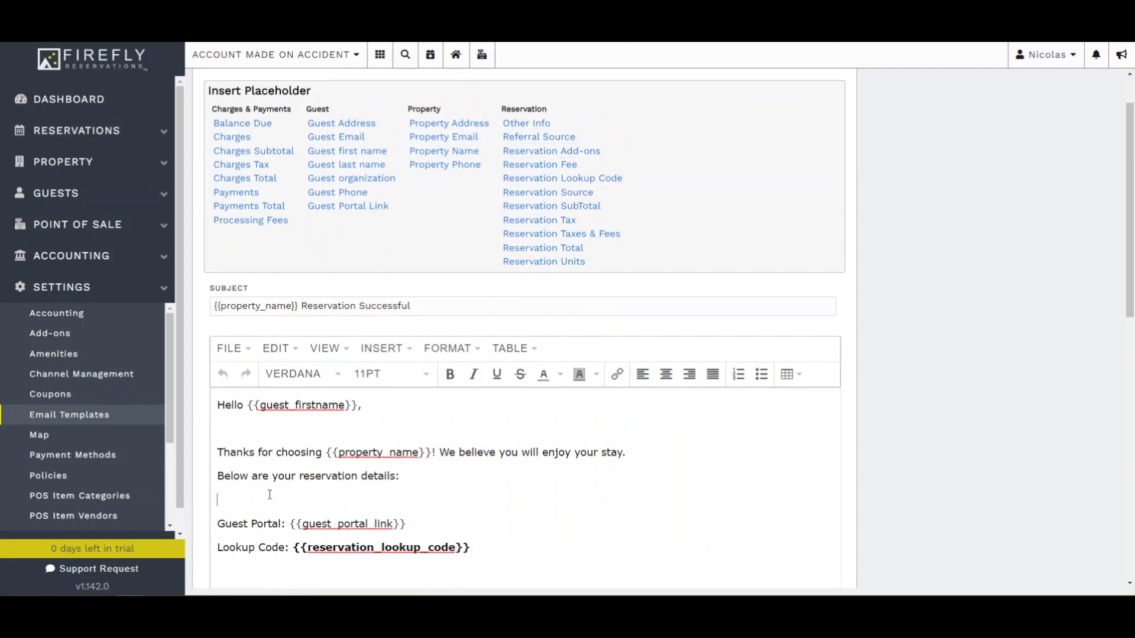
scroll(269, 494, "down", 7)
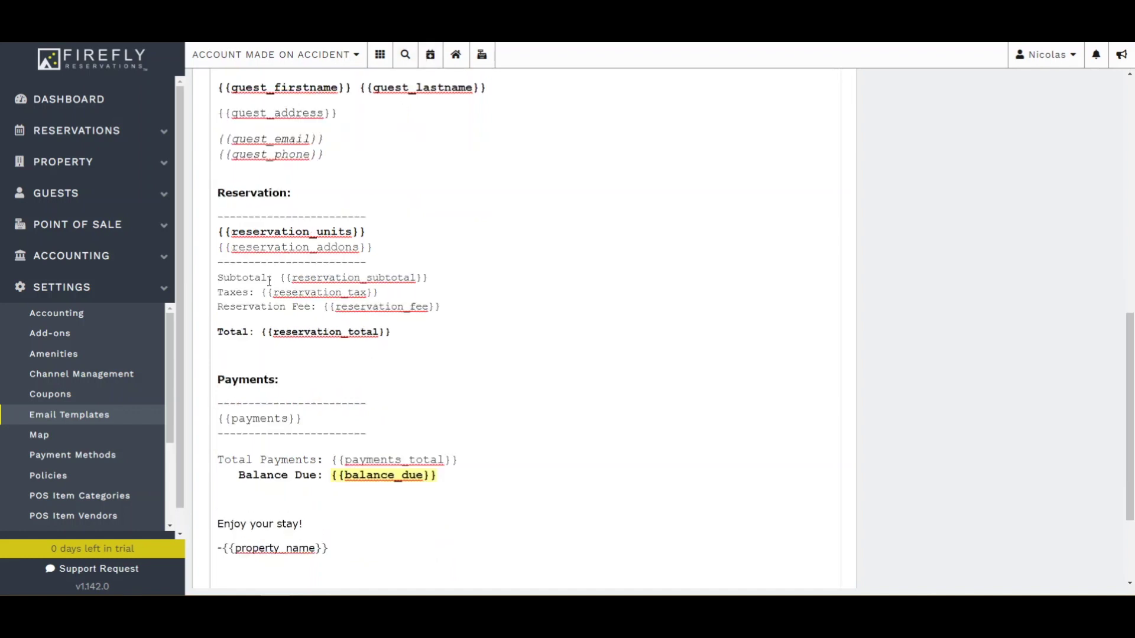
scroll(269, 355, "down", 3)
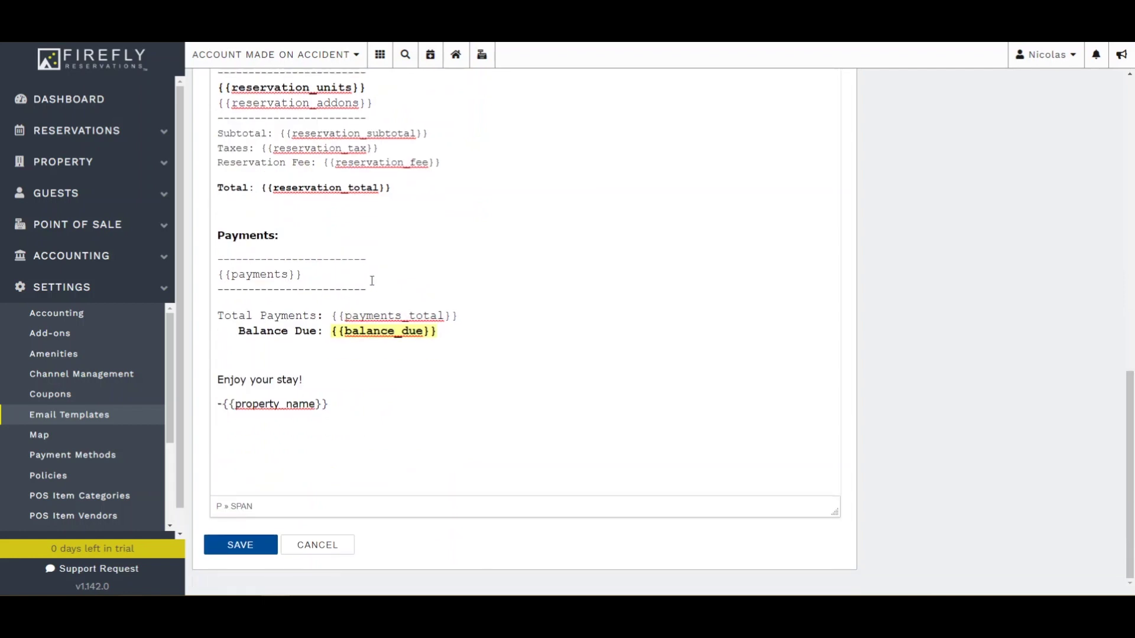
left_click(241, 545)
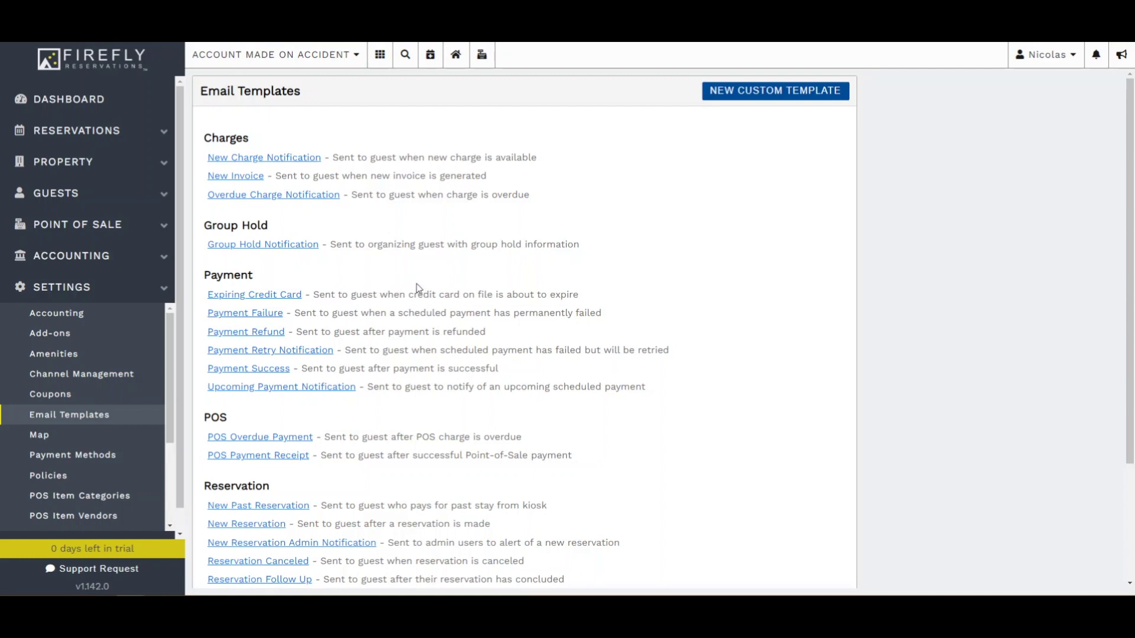
Turn off sending for the New Charge Notification email template and save it.
left_click(279, 160)
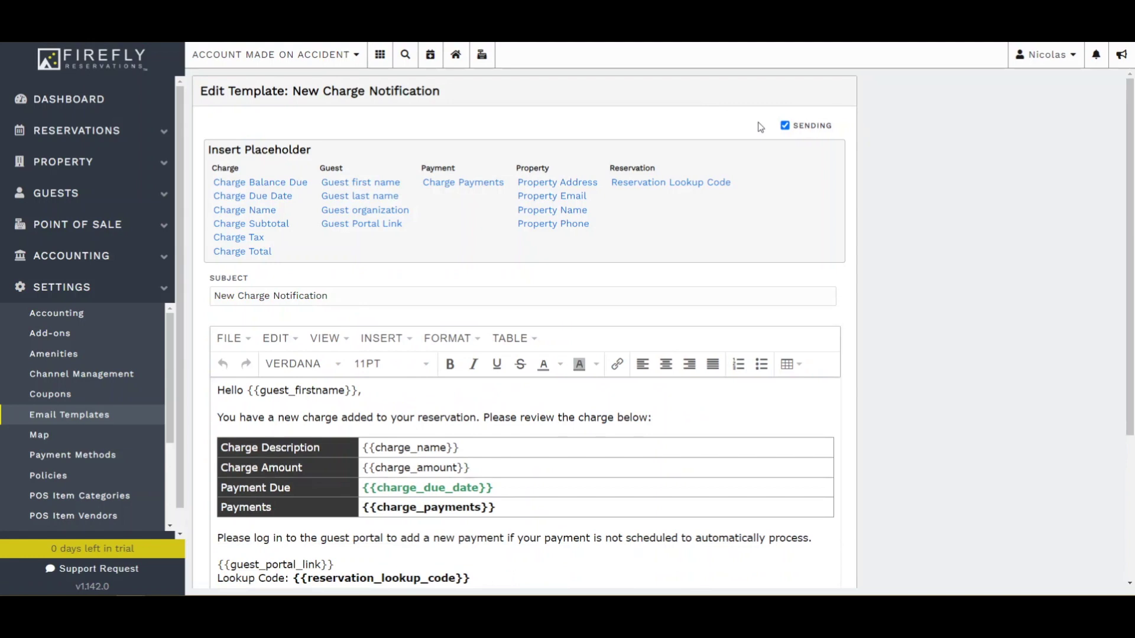
left_click(785, 126)
scroll(644, 125, "down", 4)
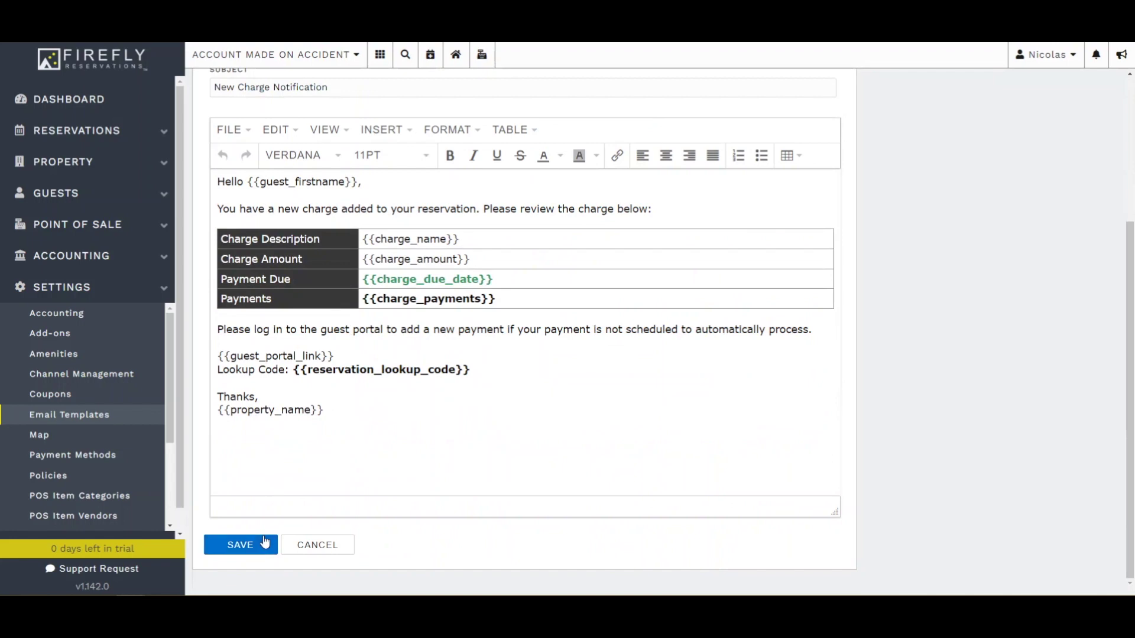
left_click(269, 540)
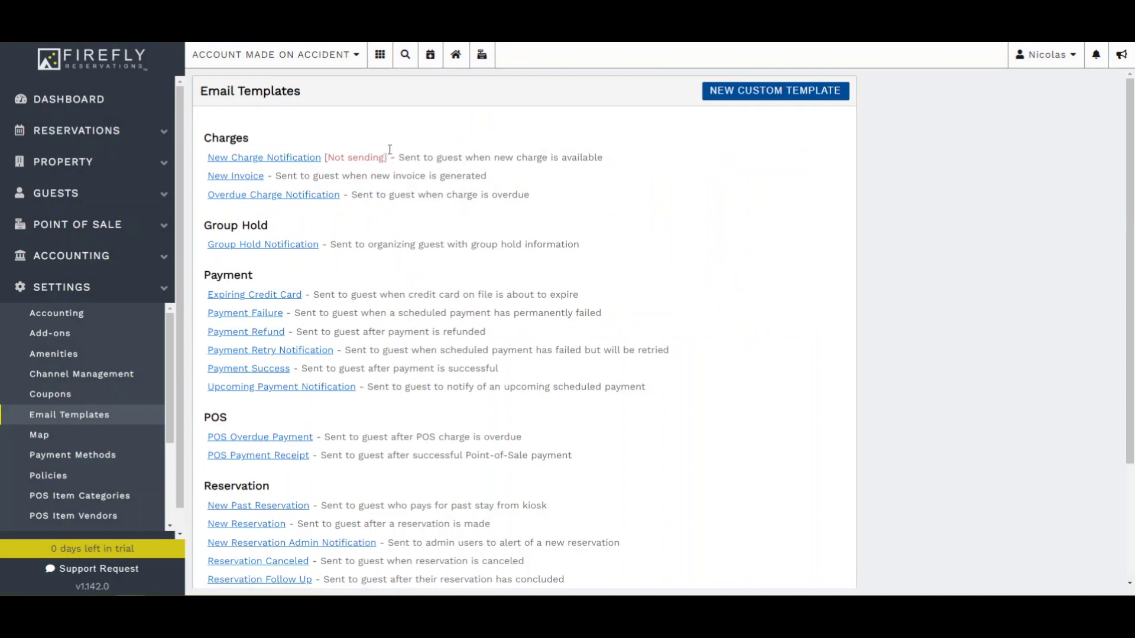
Start adding a new user in the user settings and fill in the first name, last name and email.
left_click(114, 99)
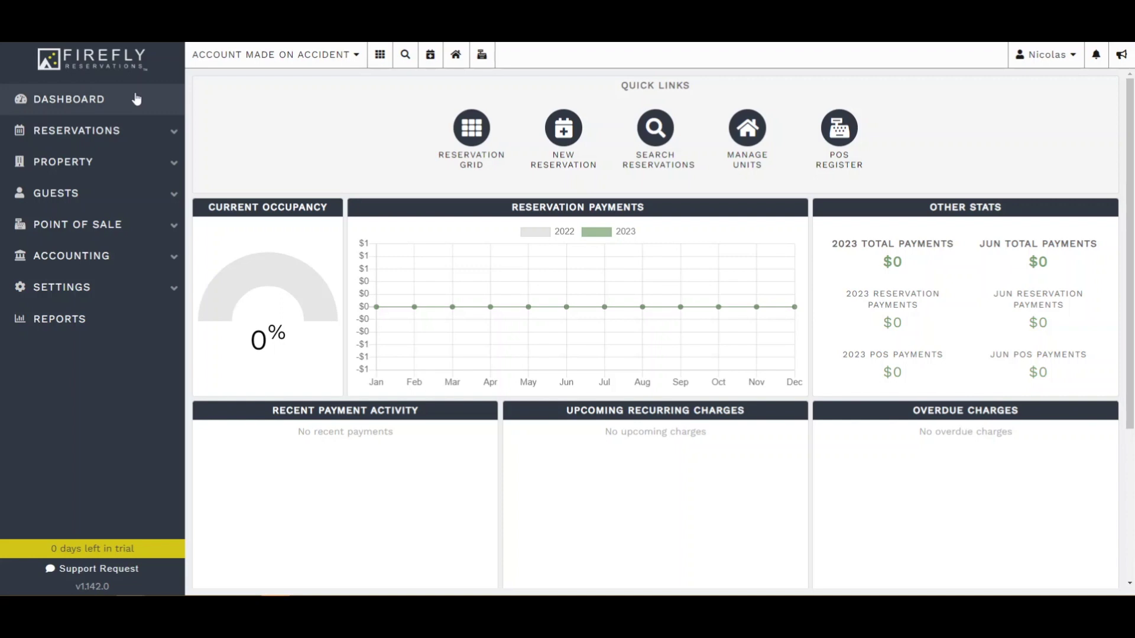
left_click(92, 284)
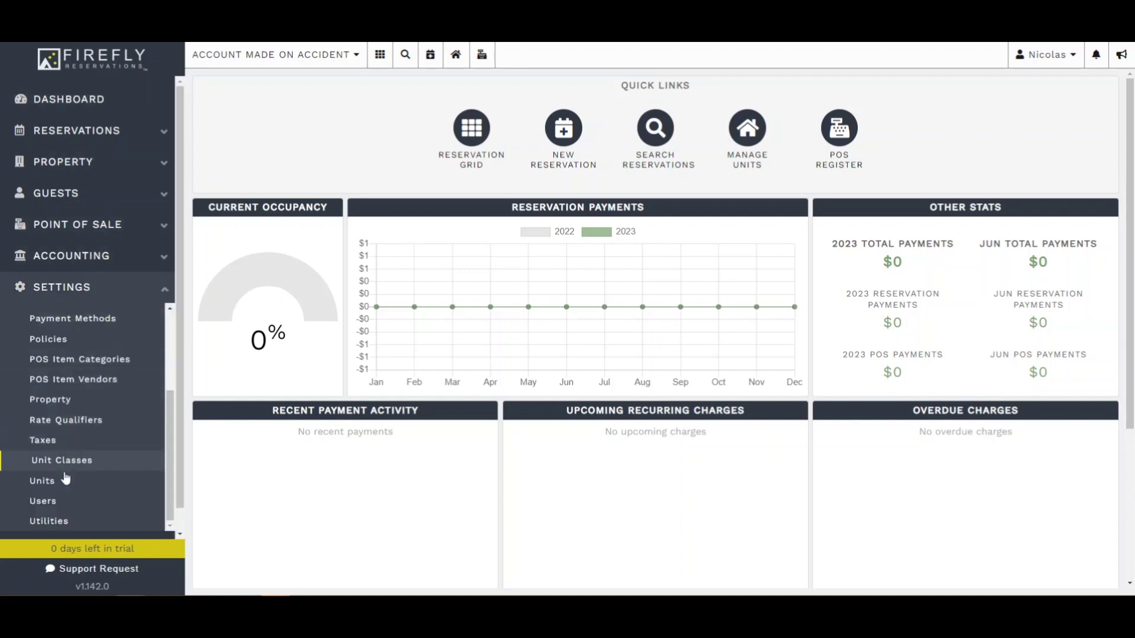
left_click(55, 499)
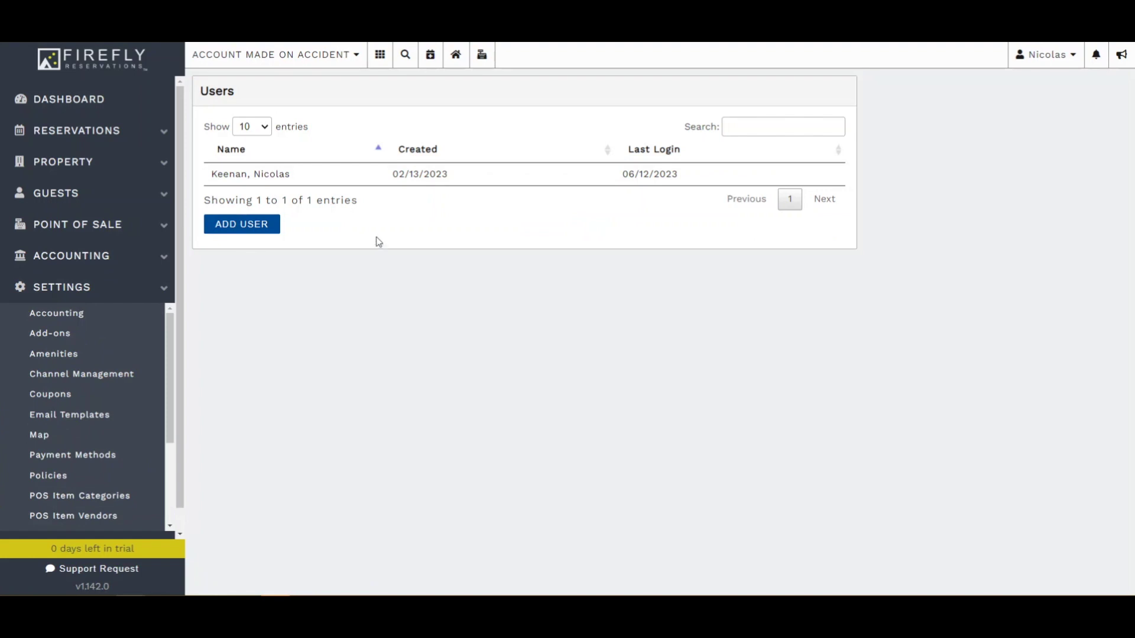
left_click(254, 231)
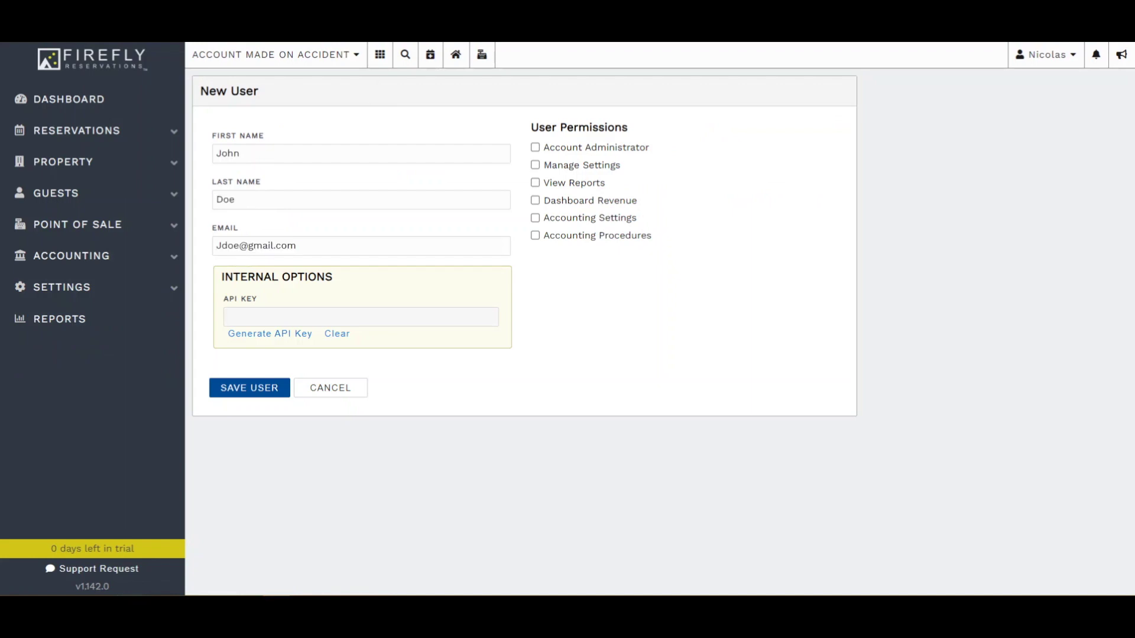
Grant the new user the Account Administrator and Manage Settings permissions.
left_click(574, 153)
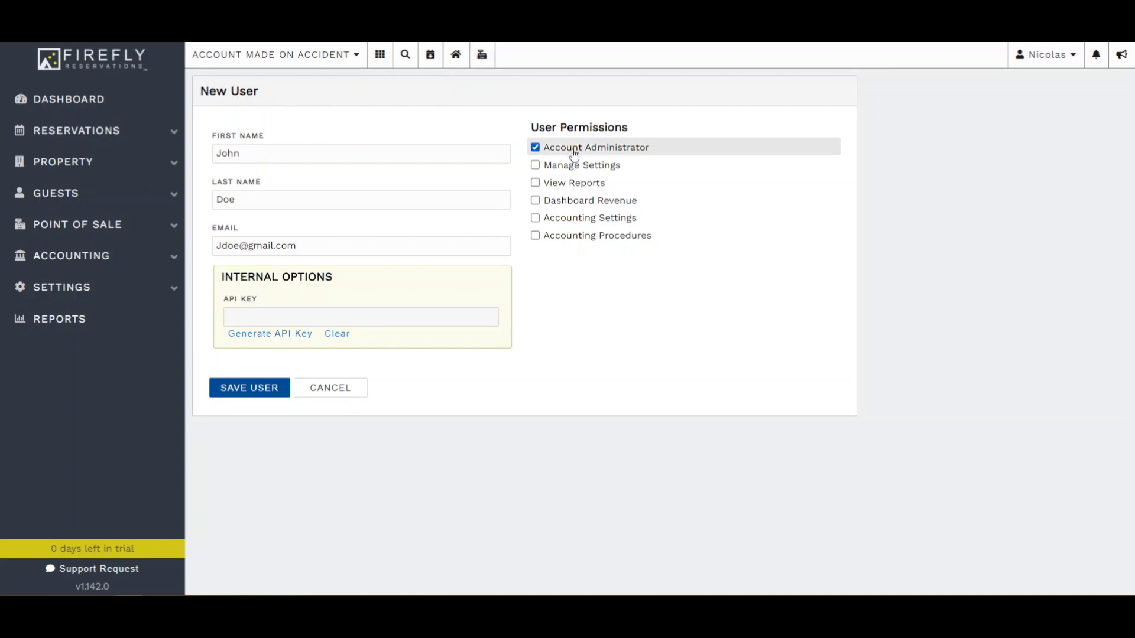
left_click(1045, 59)
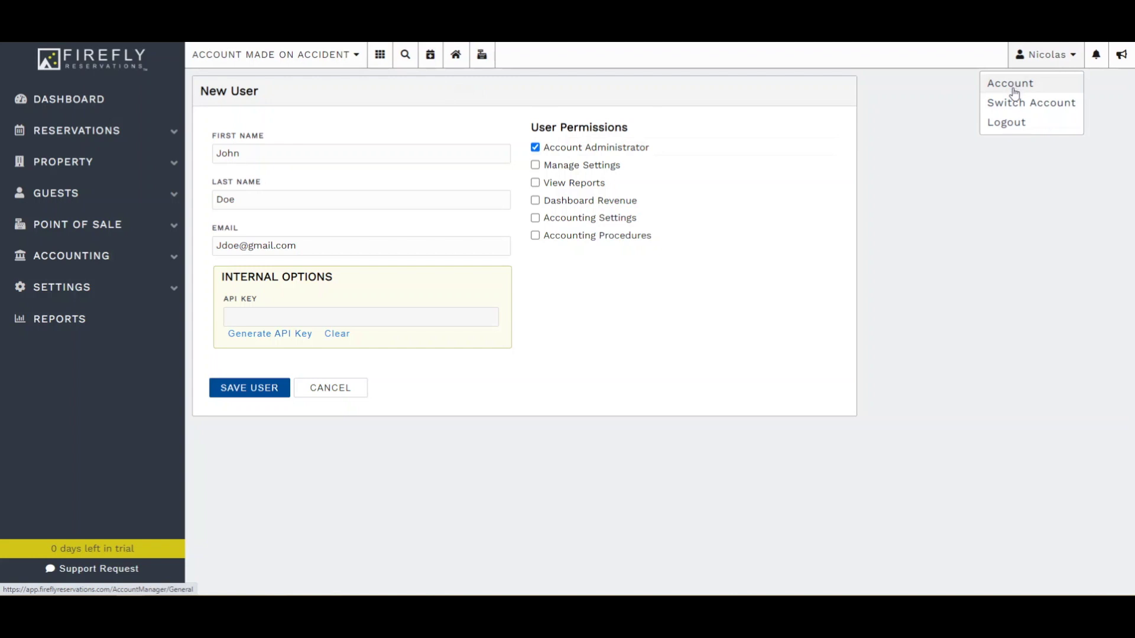
left_click(627, 164)
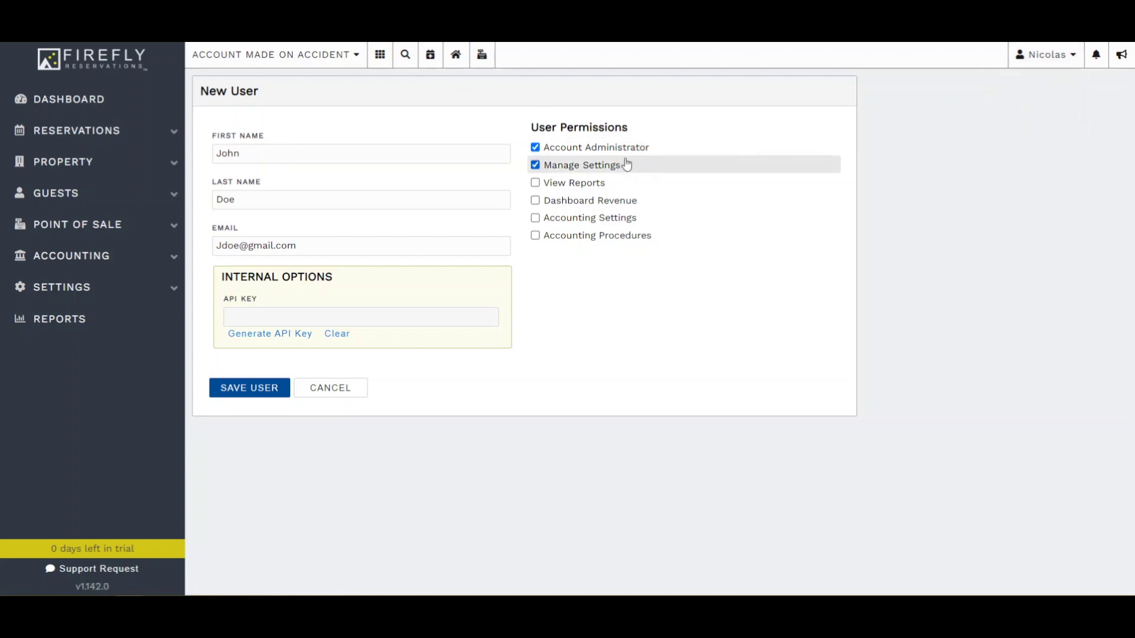
left_click(132, 295)
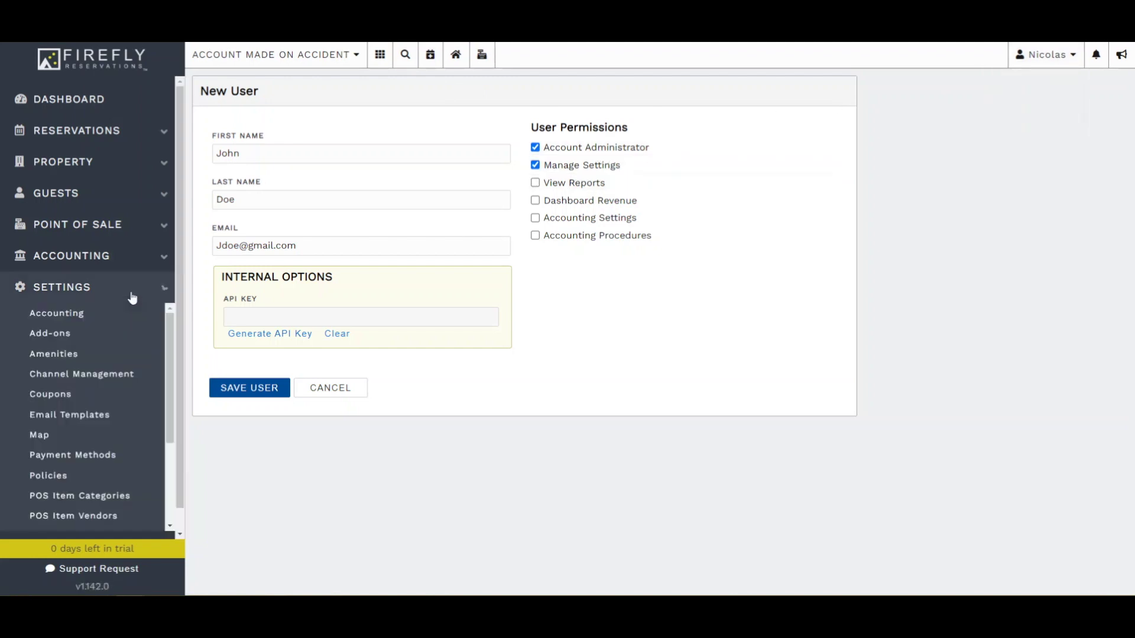
left_click(132, 296)
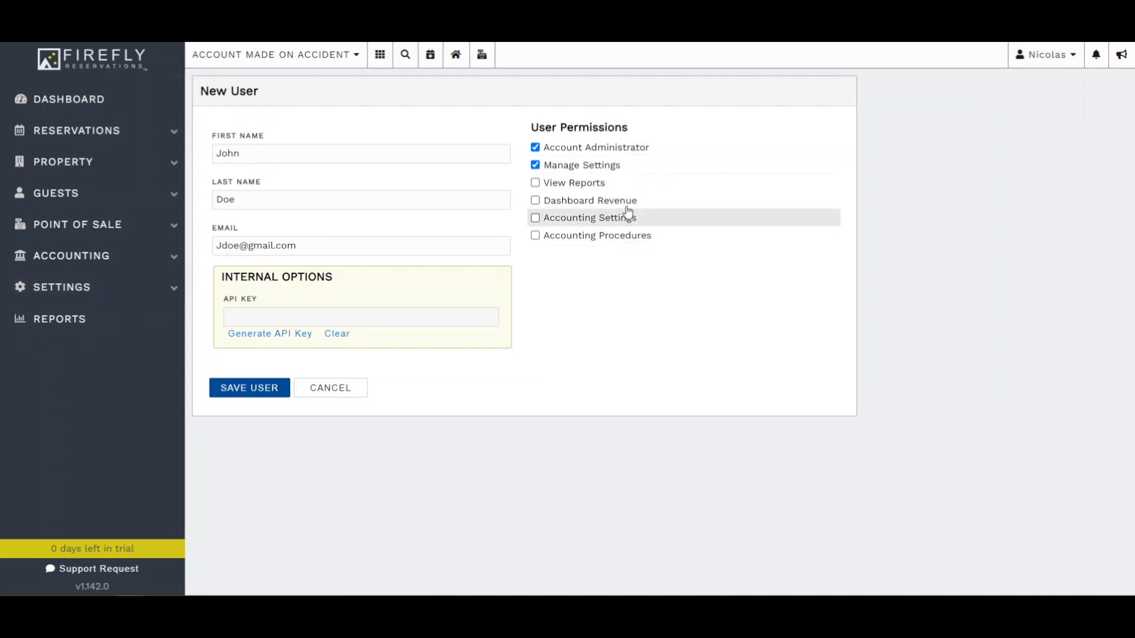
Grant the new user the View Reports, Dashboard Revenue, Accounting Settings and Accounting Procedures permissions, and save the user.
left_click(595, 188)
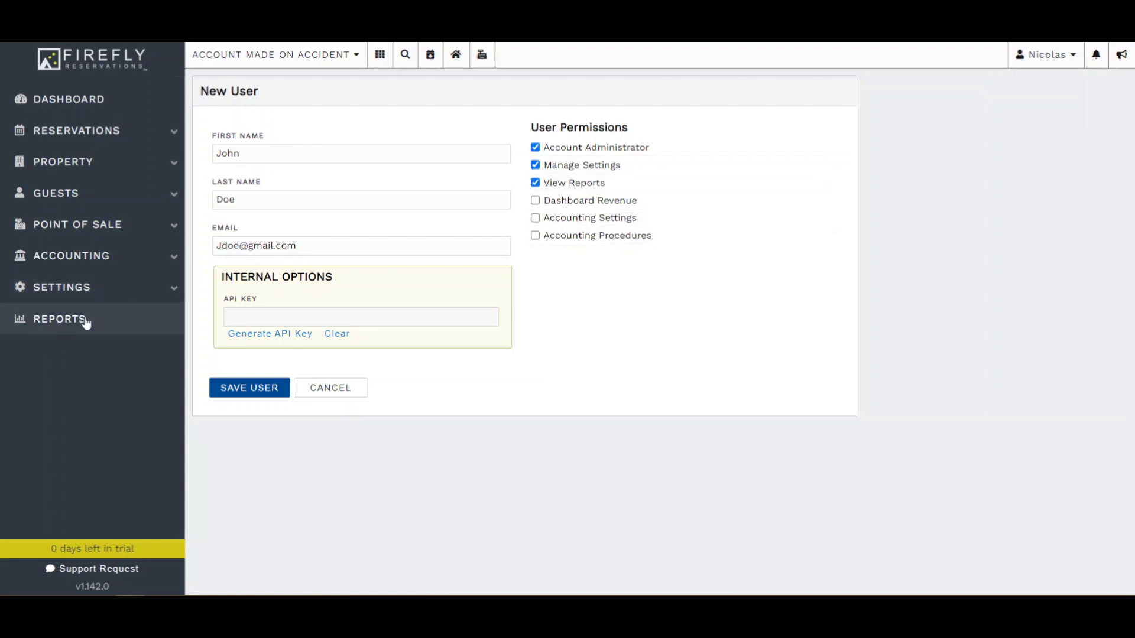
left_click(584, 204)
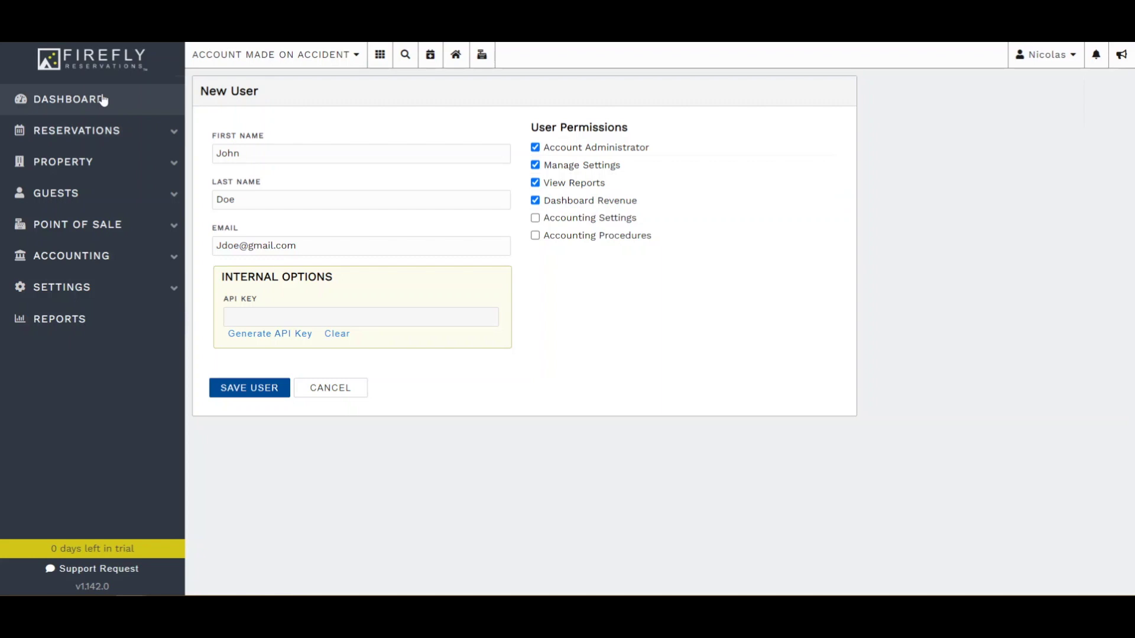
left_click(558, 222)
left_click(556, 235)
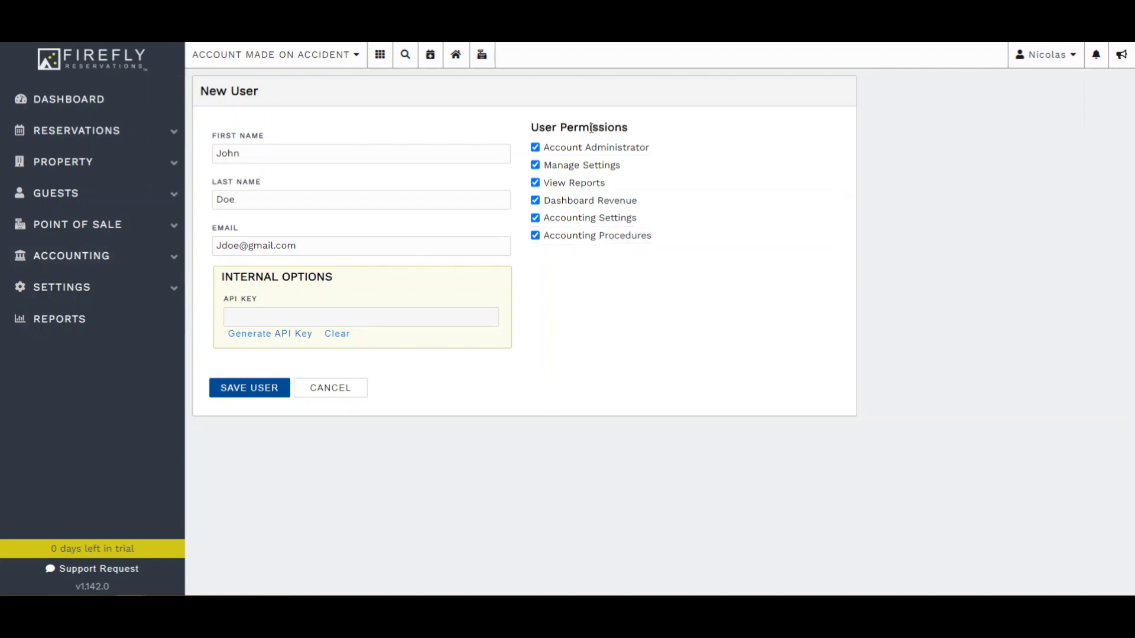
left_click(240, 381)
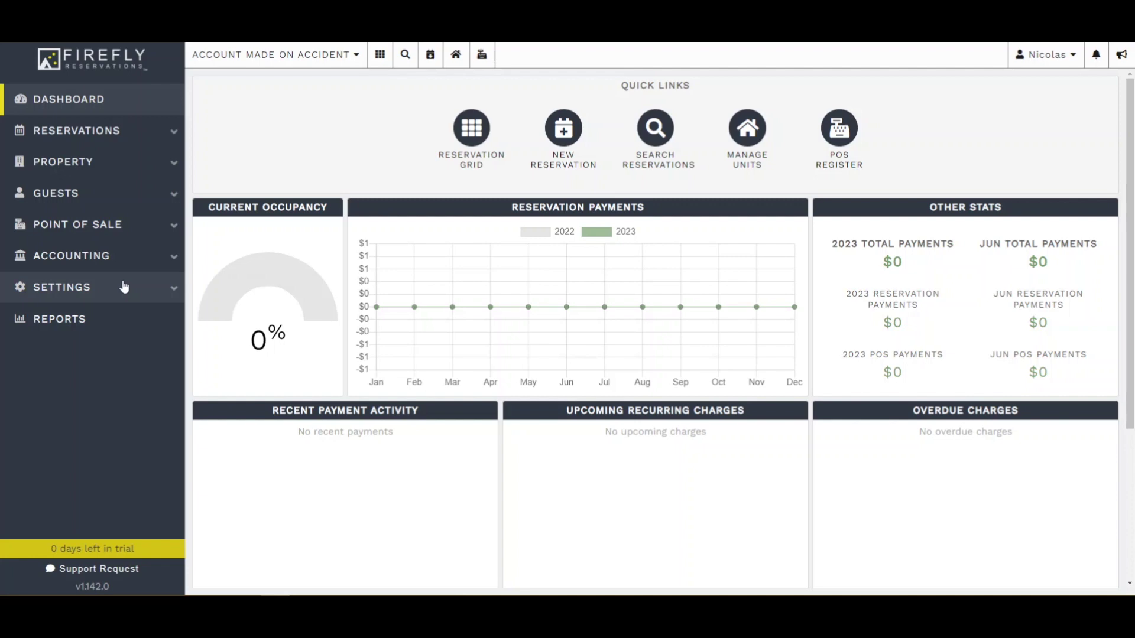
Add a utility named Water in the utility settings with a rate of $0.002 and the running meter option enabled, and save it.
left_click(124, 287)
scroll(36, 467, "down", 5)
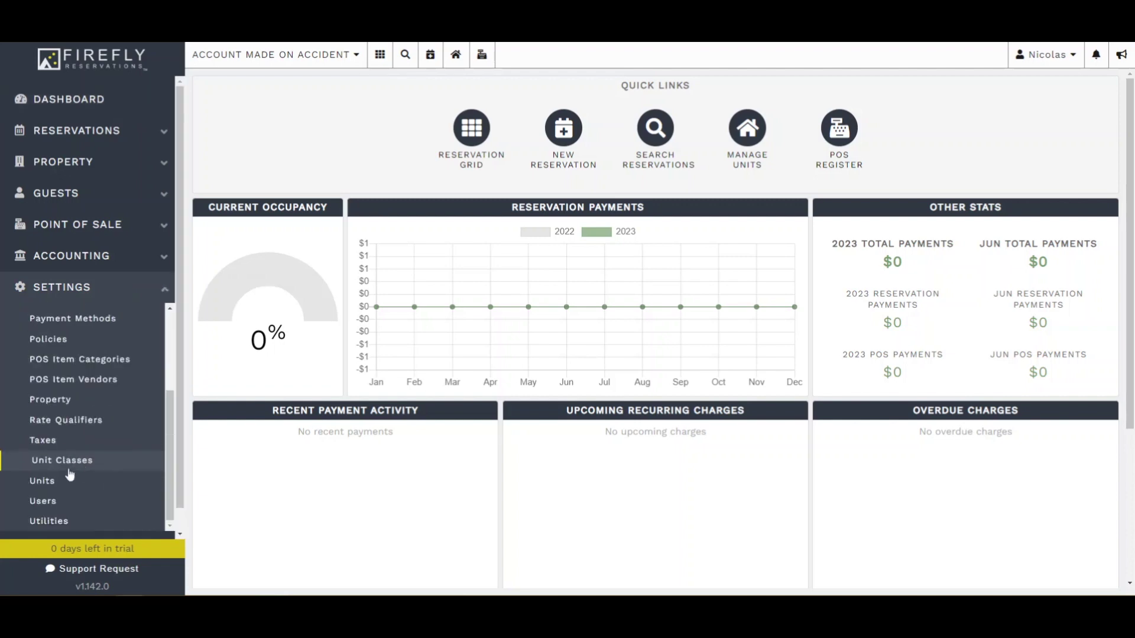
left_click(48, 522)
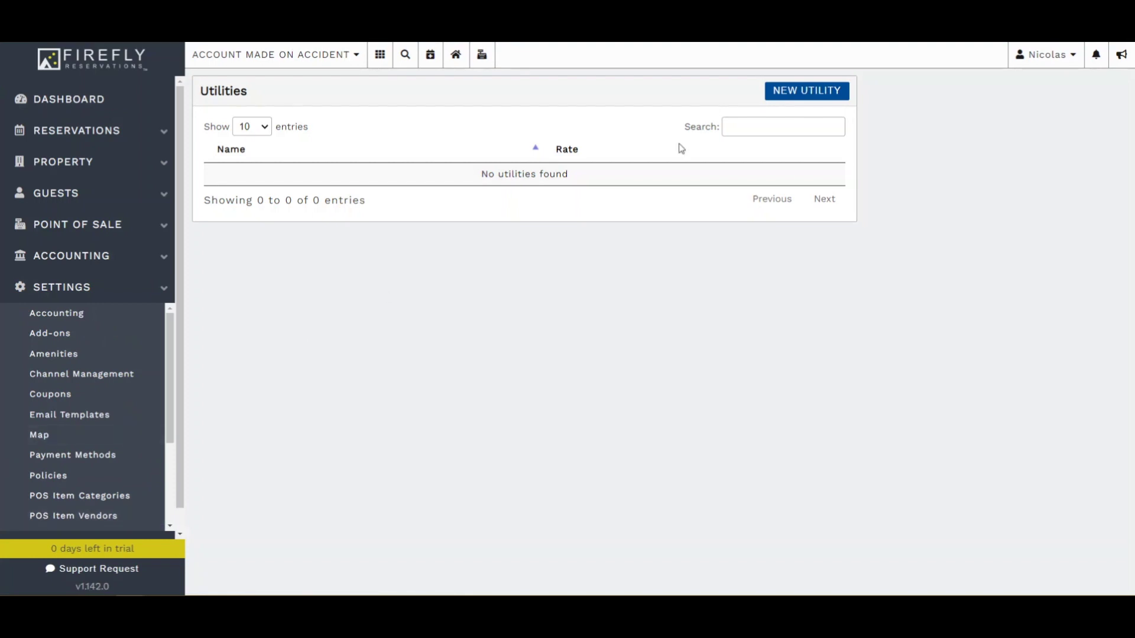
left_click(793, 96)
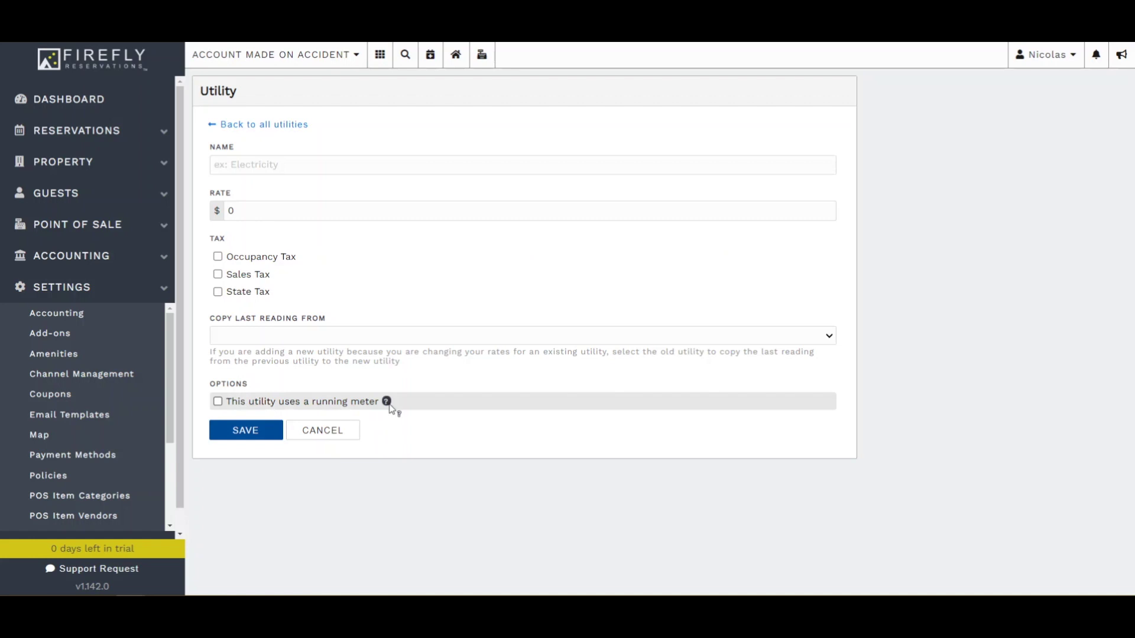
mouse_move(389, 407)
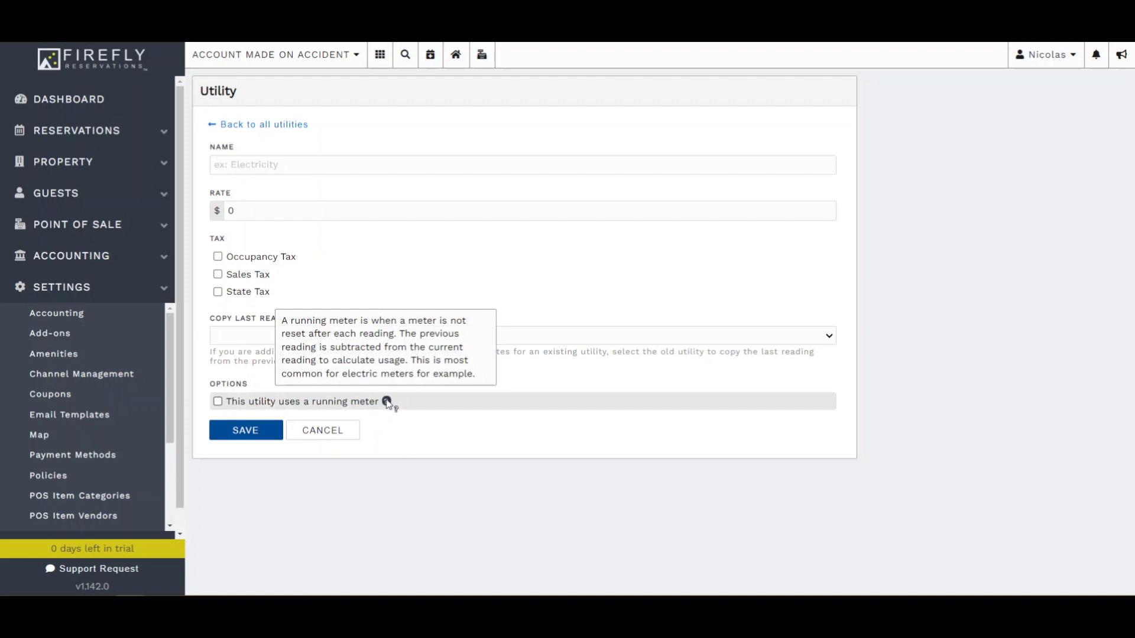
left_click(315, 408)
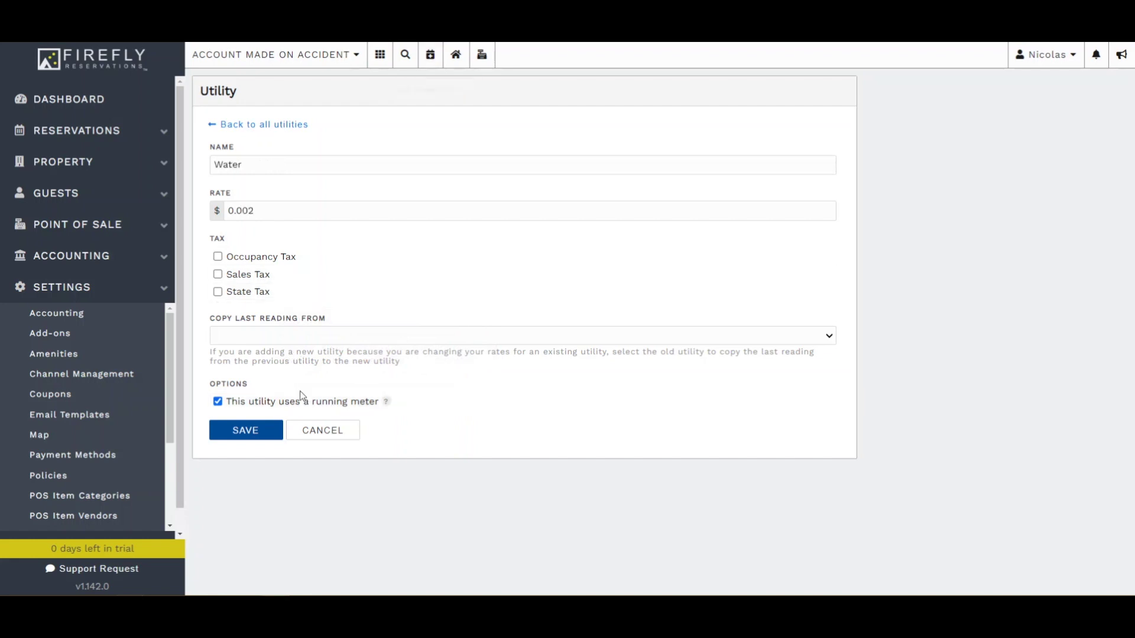
left_click(274, 434)
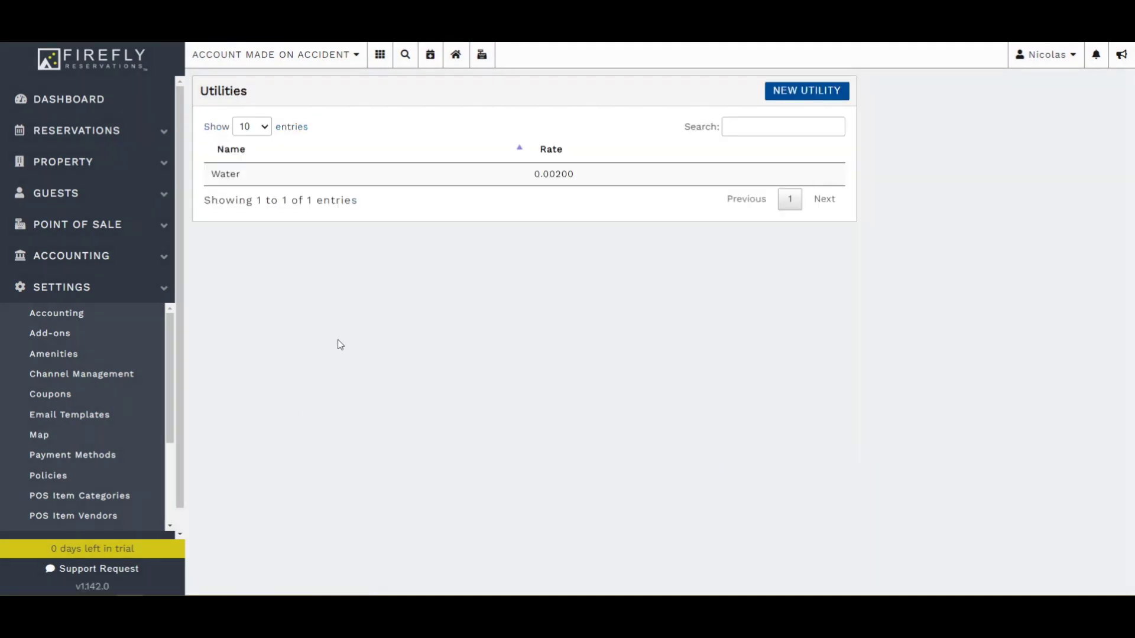